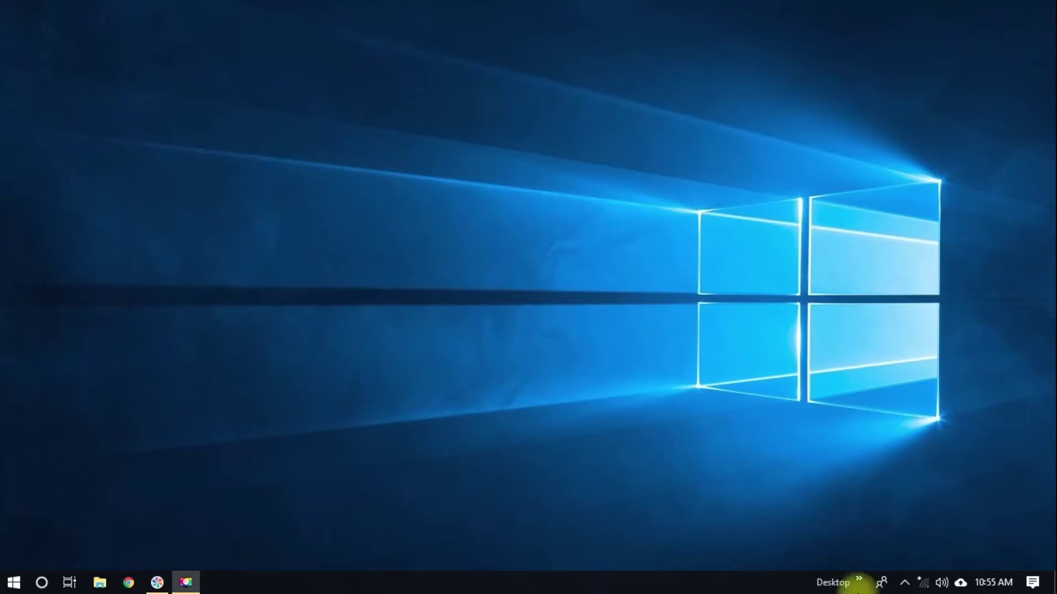
- Connect the computer to the Wi-Fi network named Cool and expand its connection entry
click(922, 584)
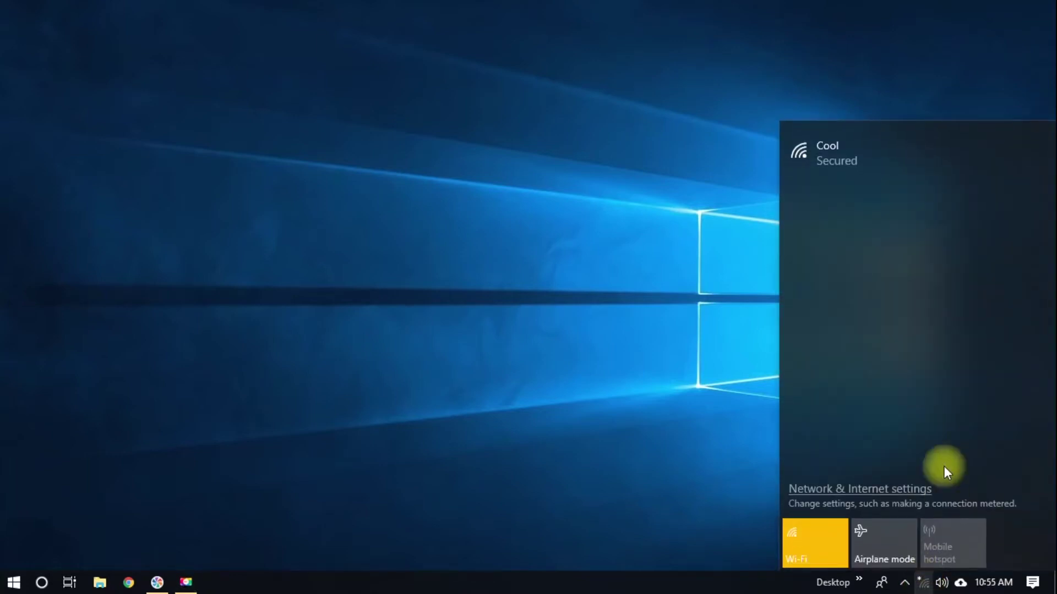
click(857, 161)
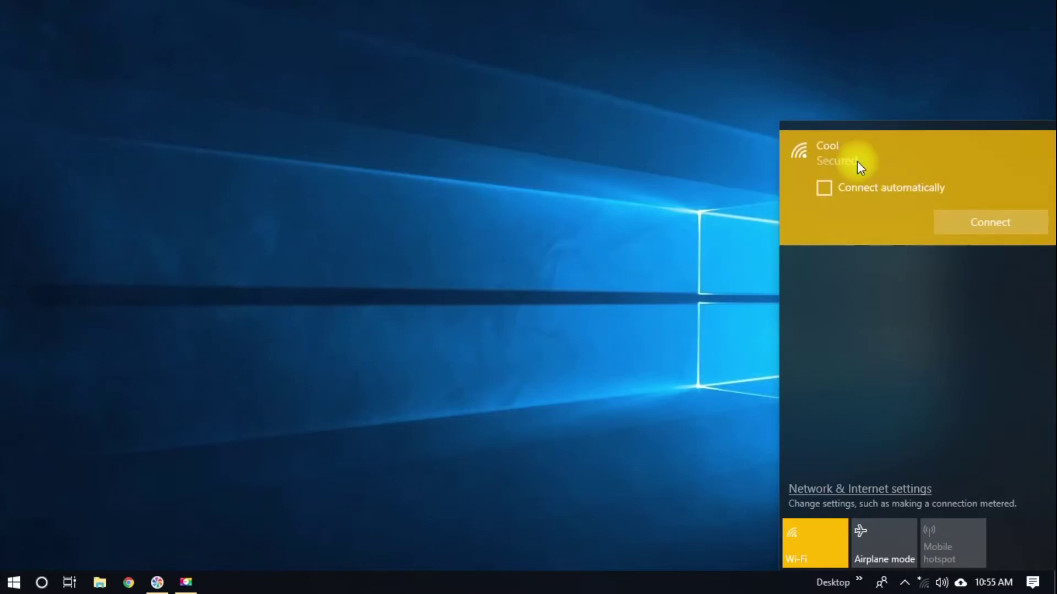
click(1007, 223)
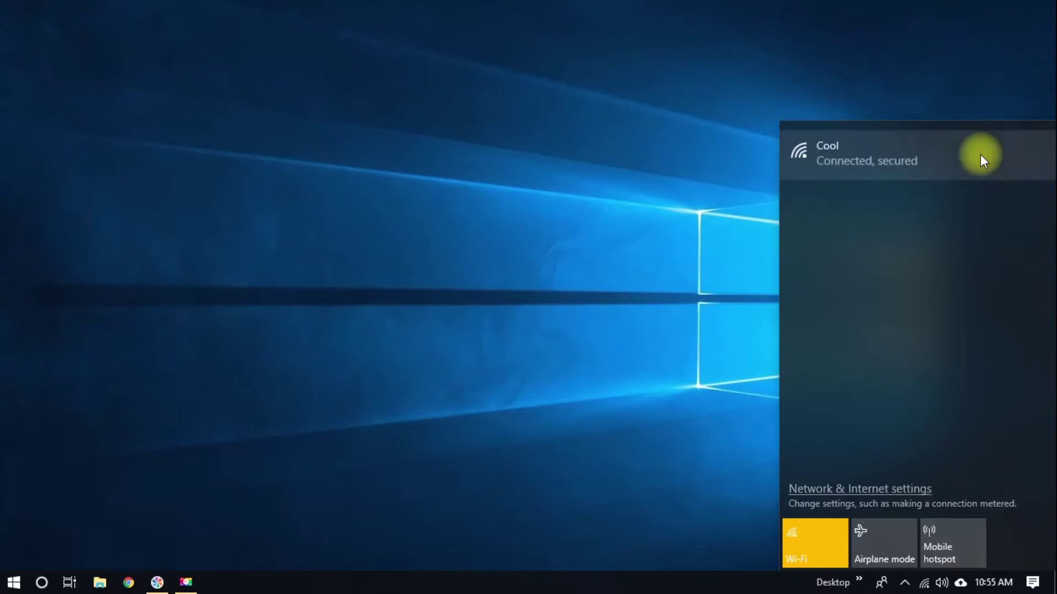
click(982, 159)
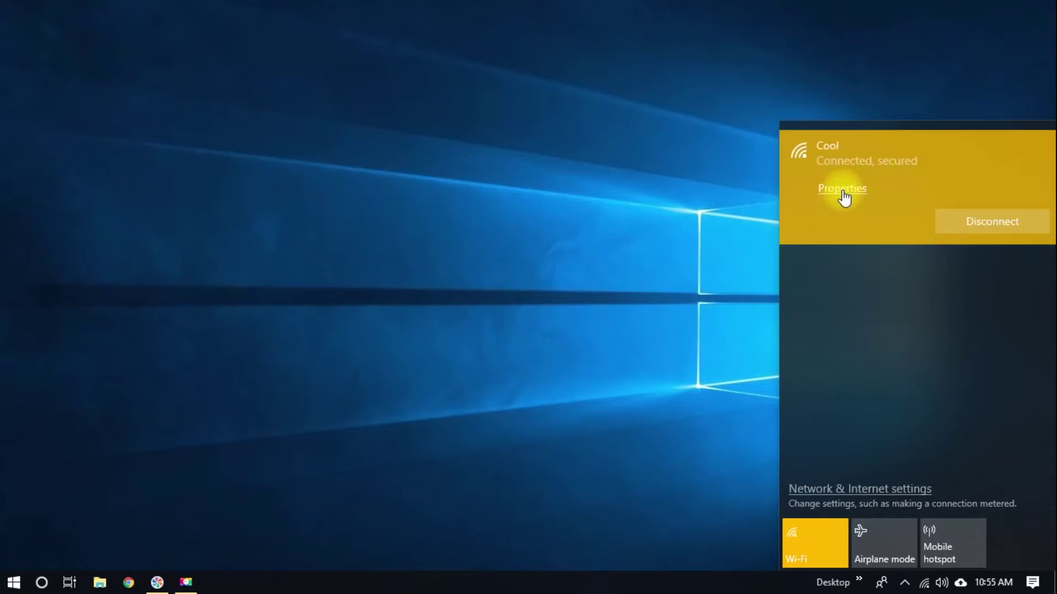
- Open Task Manager and display the Wi-Fi adapter's performance graph to examine its send and receive activity
right_click(469, 581)
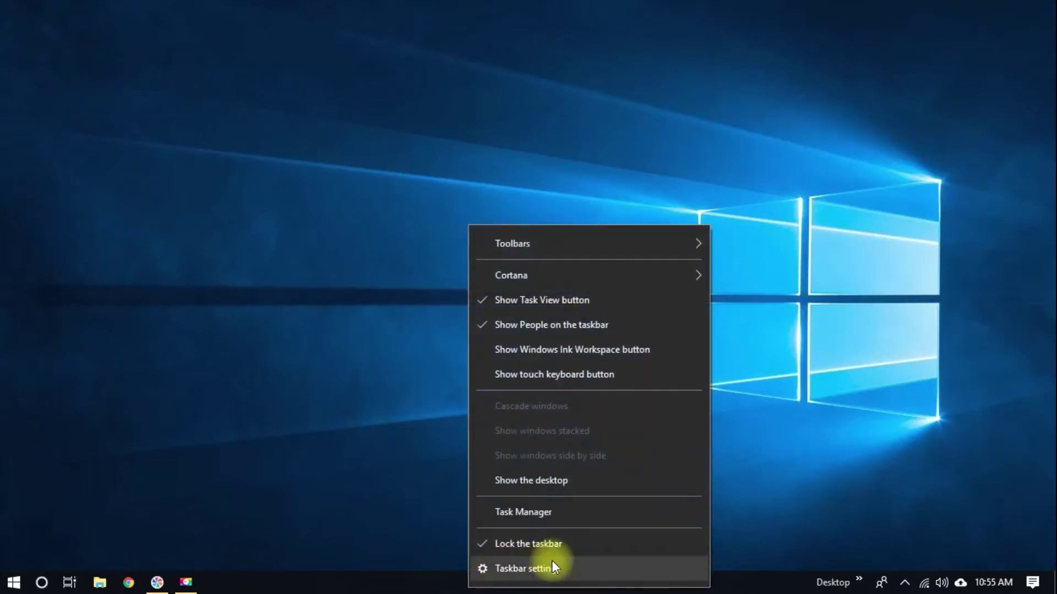
right_click(445, 586)
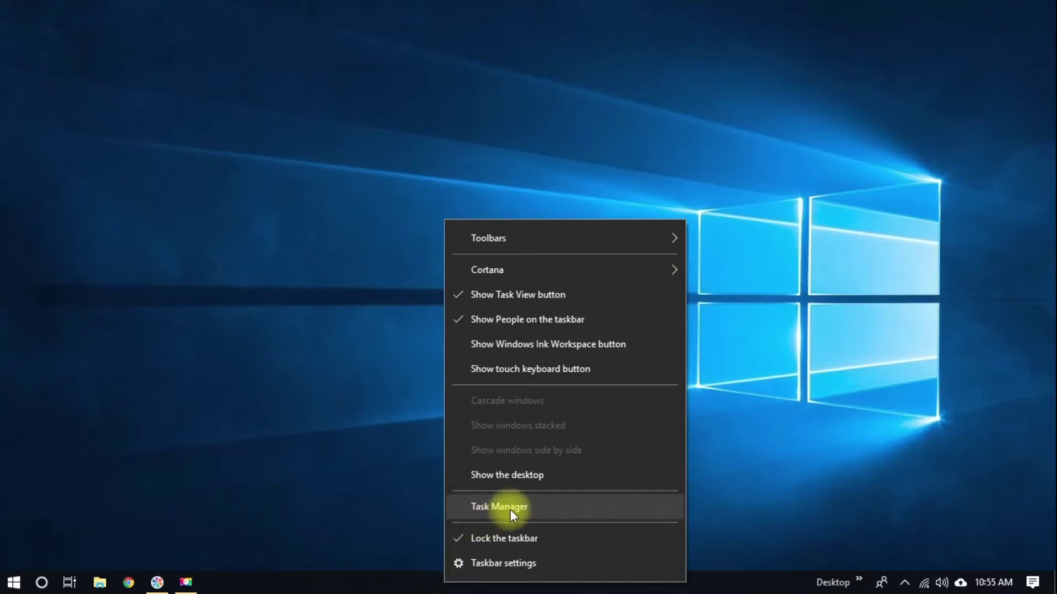
click(538, 507)
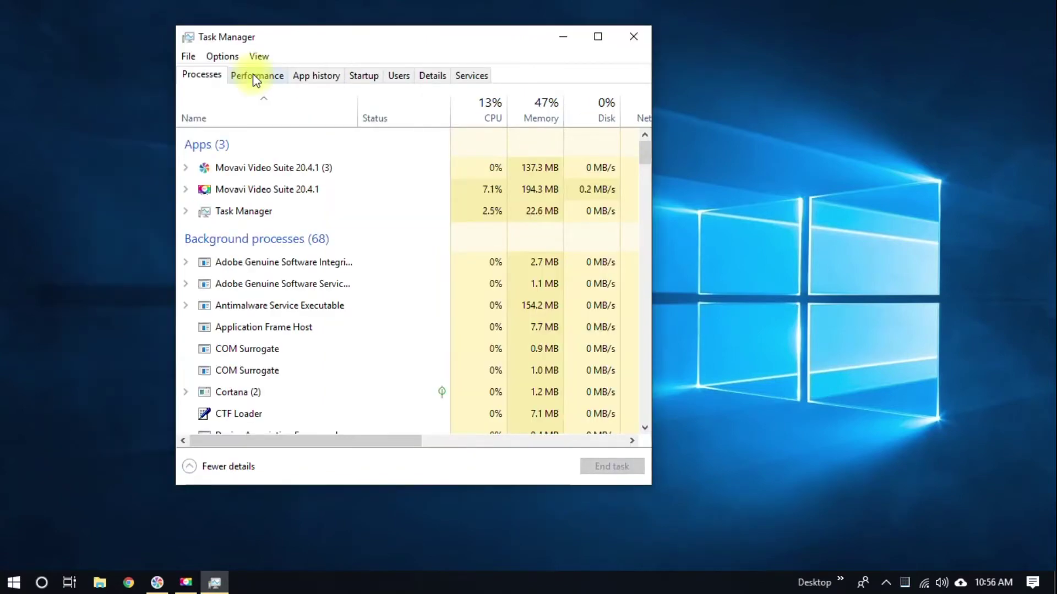
click(255, 79)
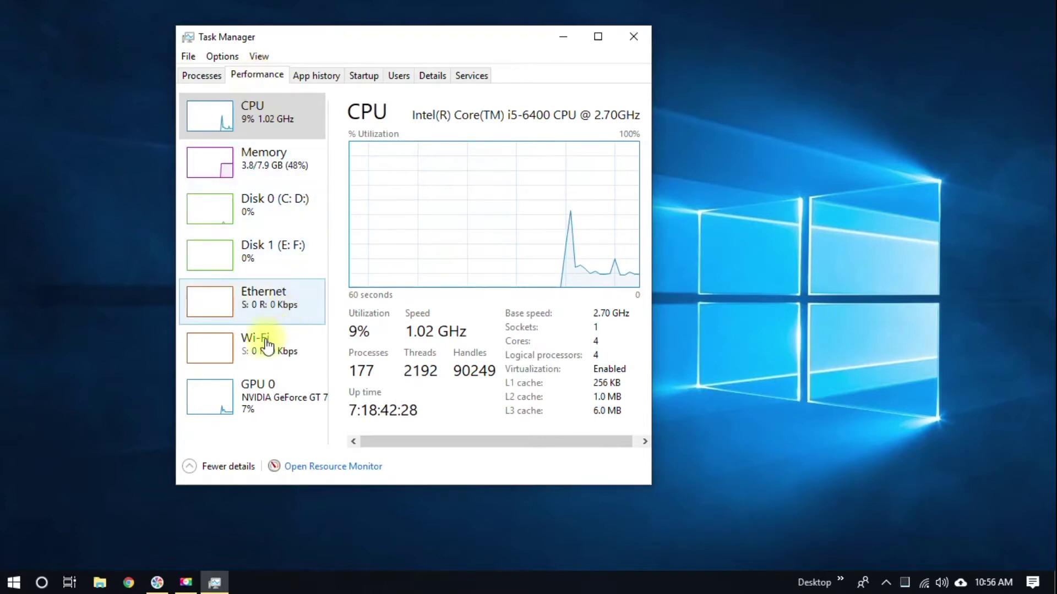
click(243, 356)
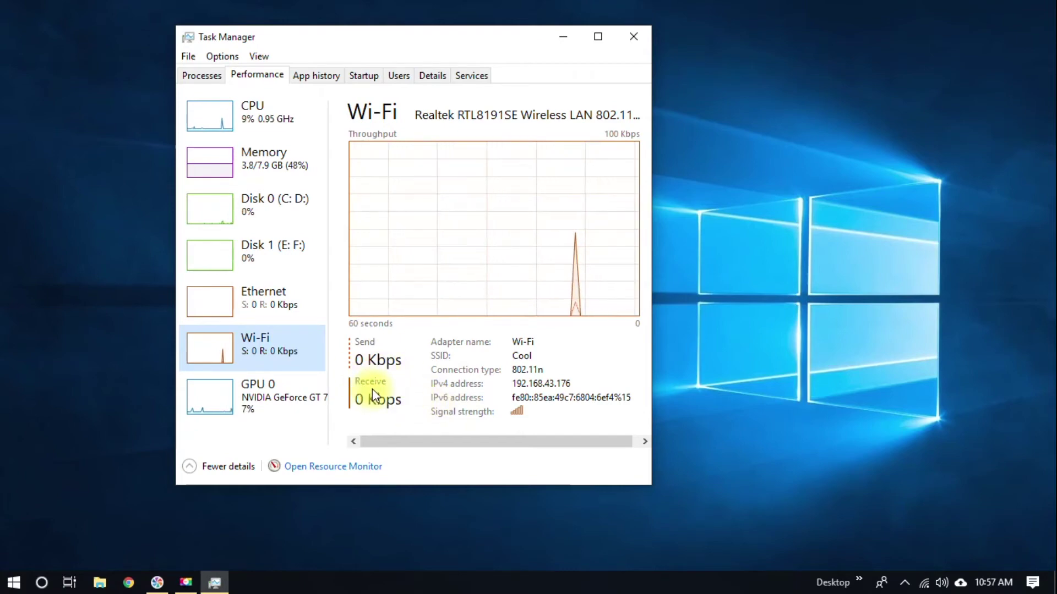
- Check the metered connection setting in the Cool network's properties and close the Settings window
click(924, 584)
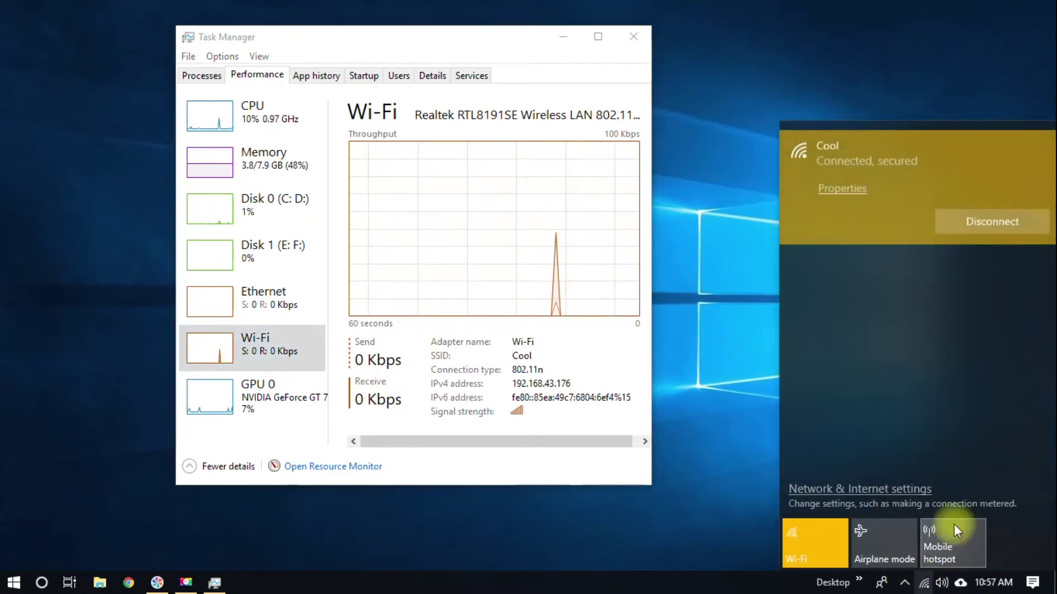
click(842, 190)
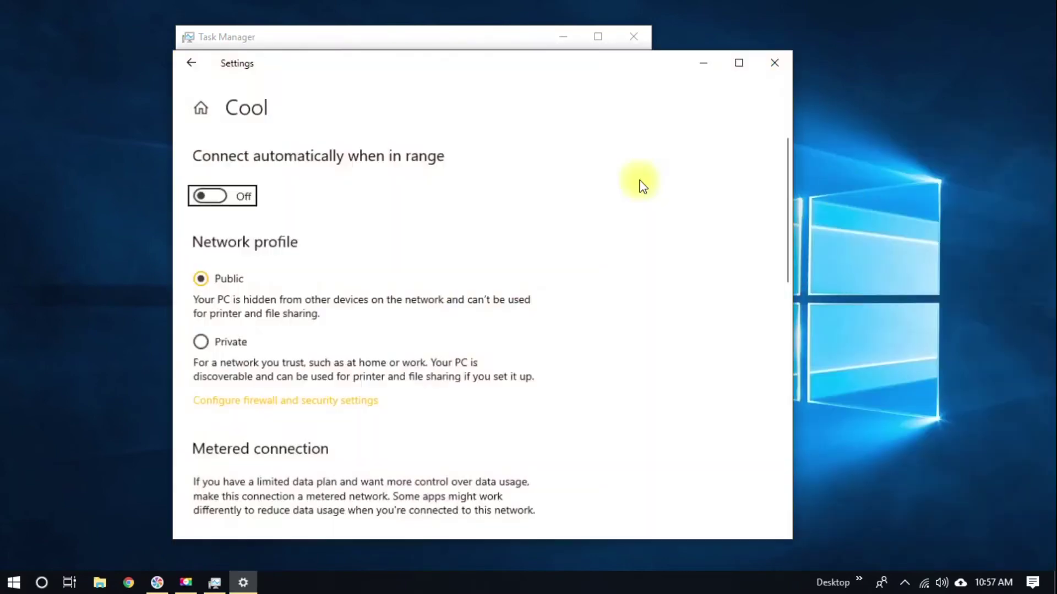
click(738, 62)
scroll(187, 413, down, 3)
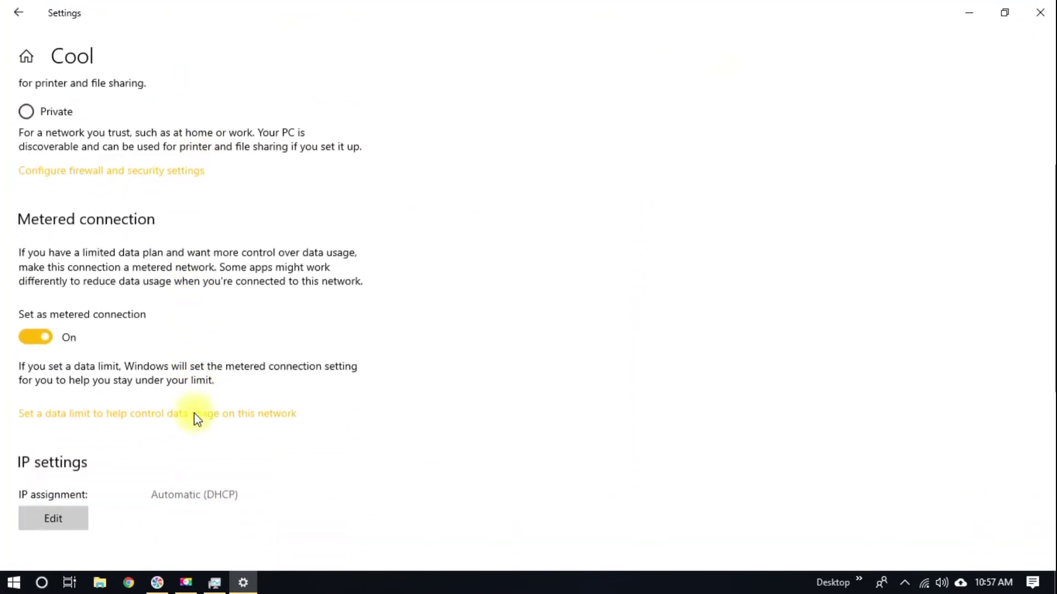
scroll(197, 420, down, 1)
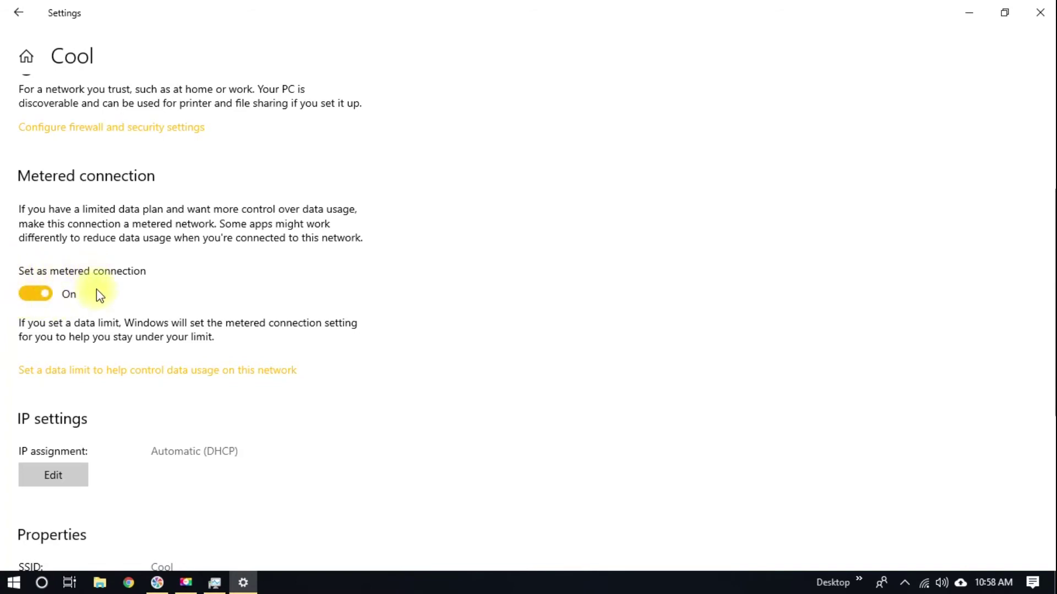
click(1040, 13)
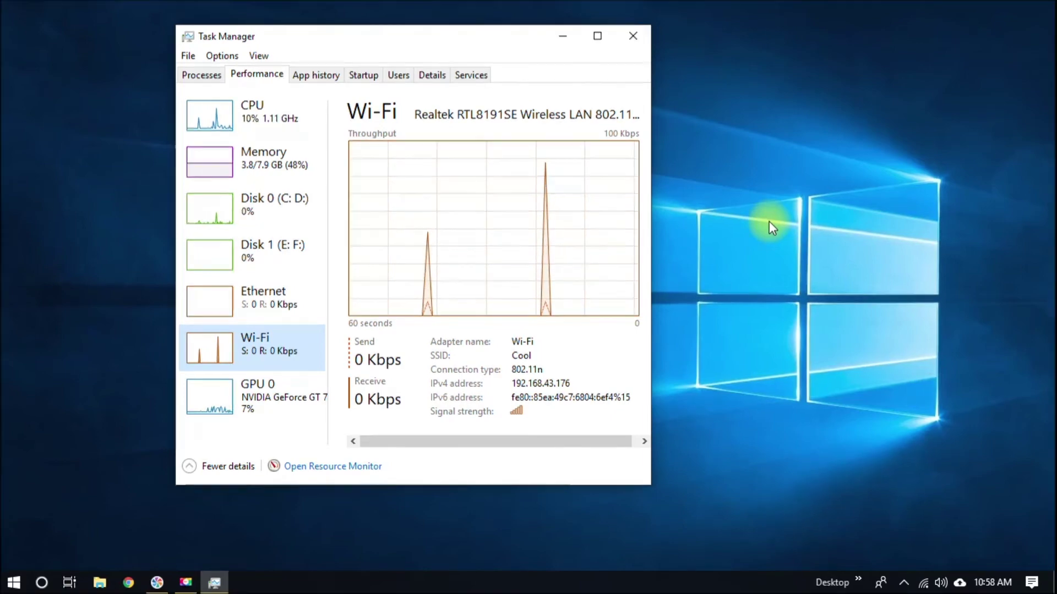
- Run services.msc to open the Services console and maximize its window
key(super+r)
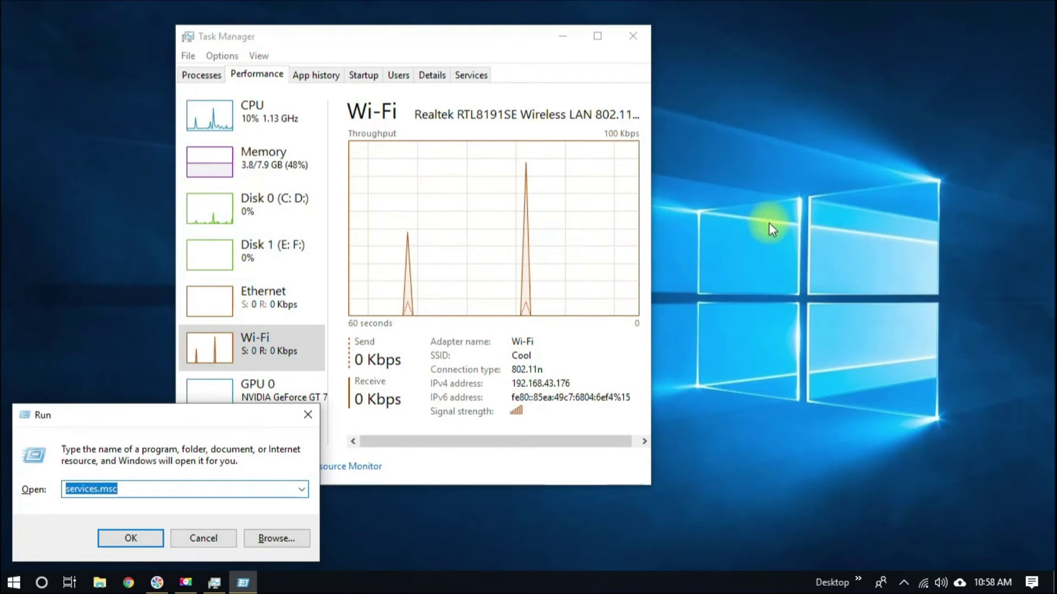
drag(126, 425, 139, 341)
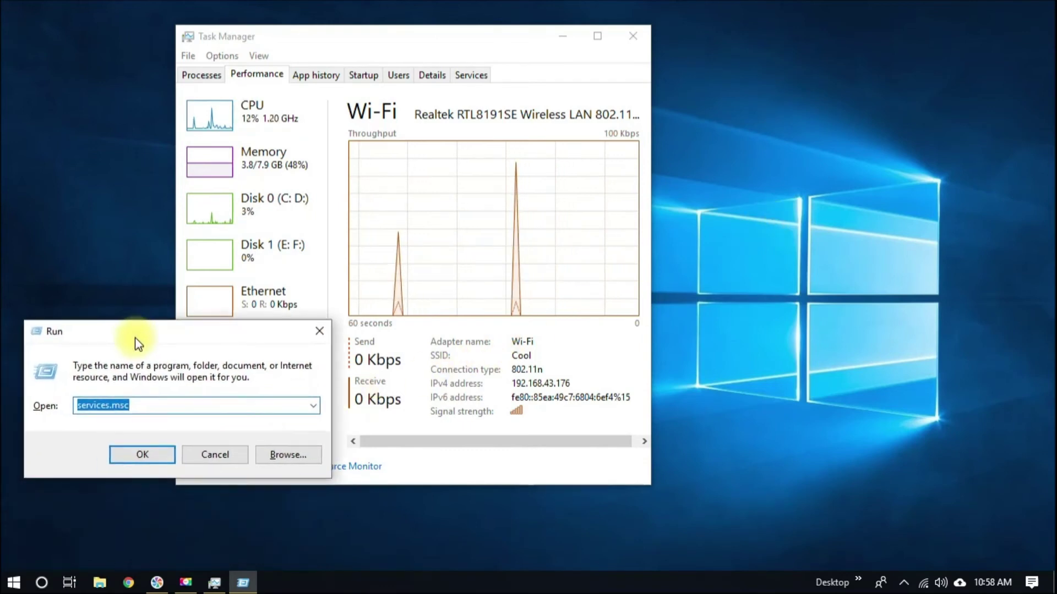
click(164, 405)
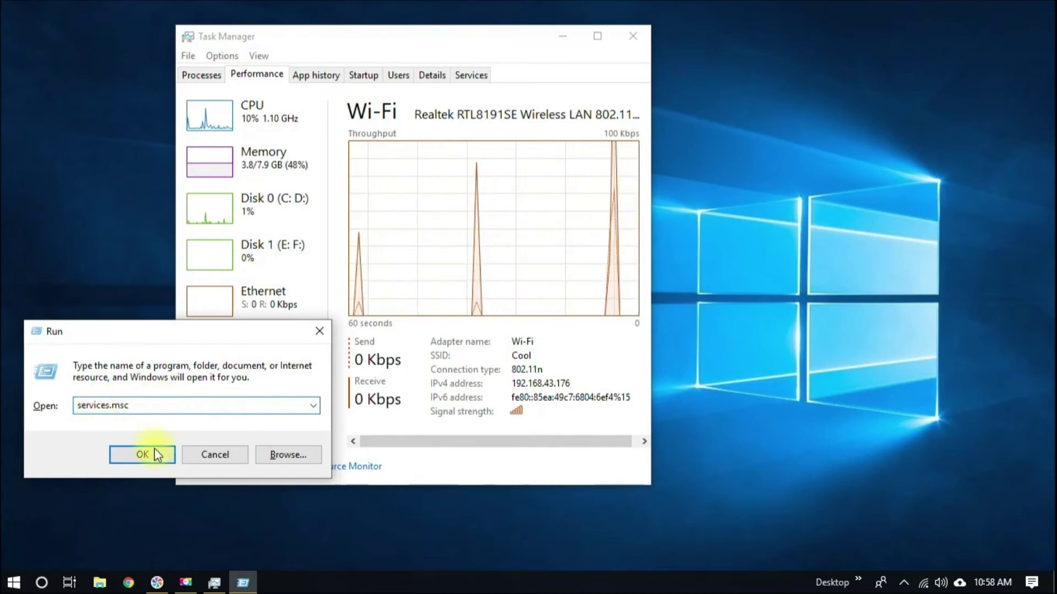
click(138, 456)
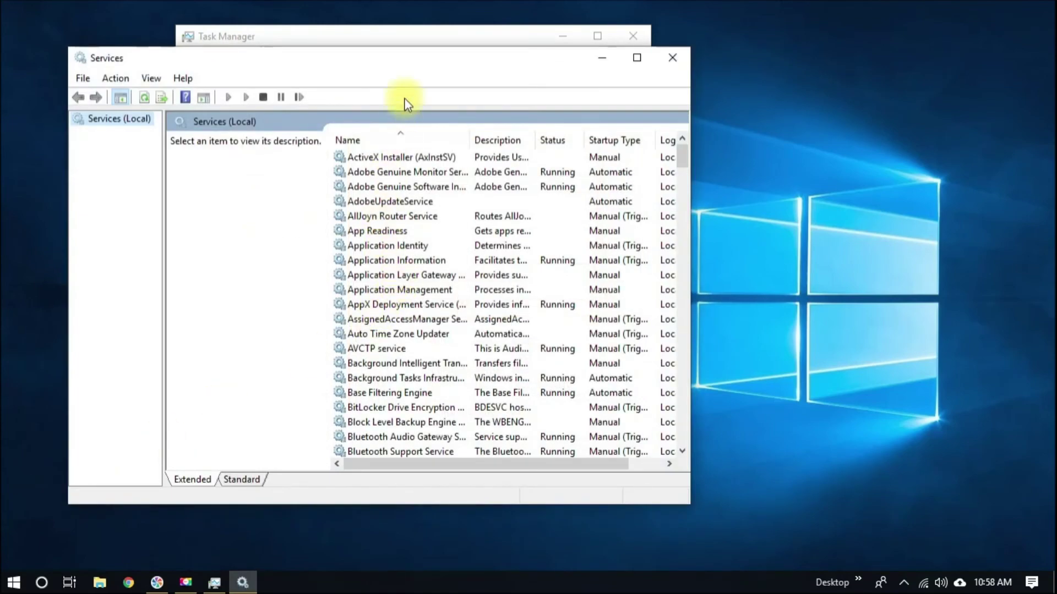
click(636, 57)
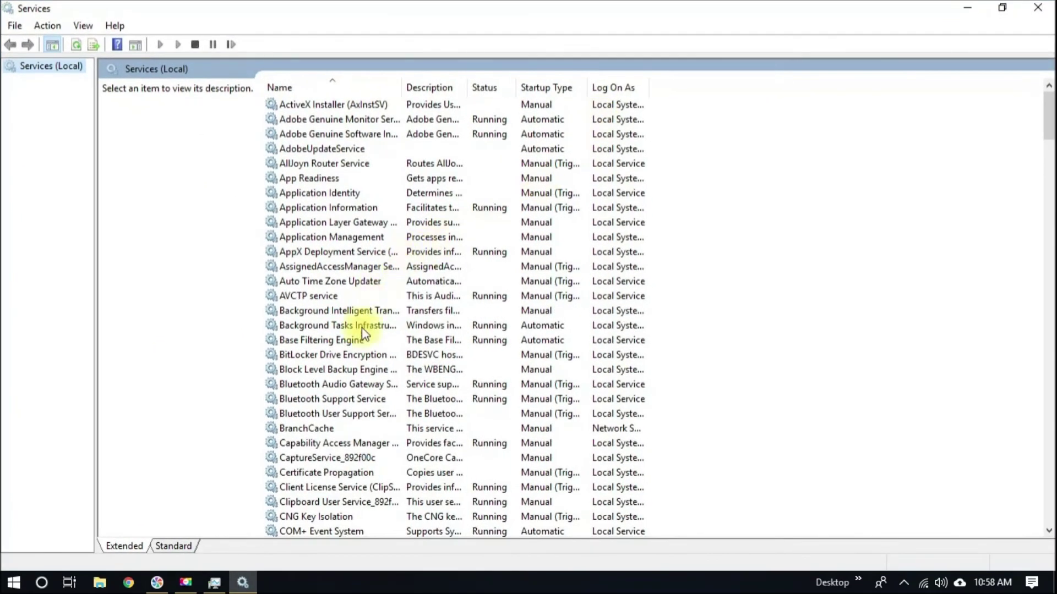
- Find the Windows Update service in the services list and open its properties
click(342, 349)
scroll(342, 348, down, 5)
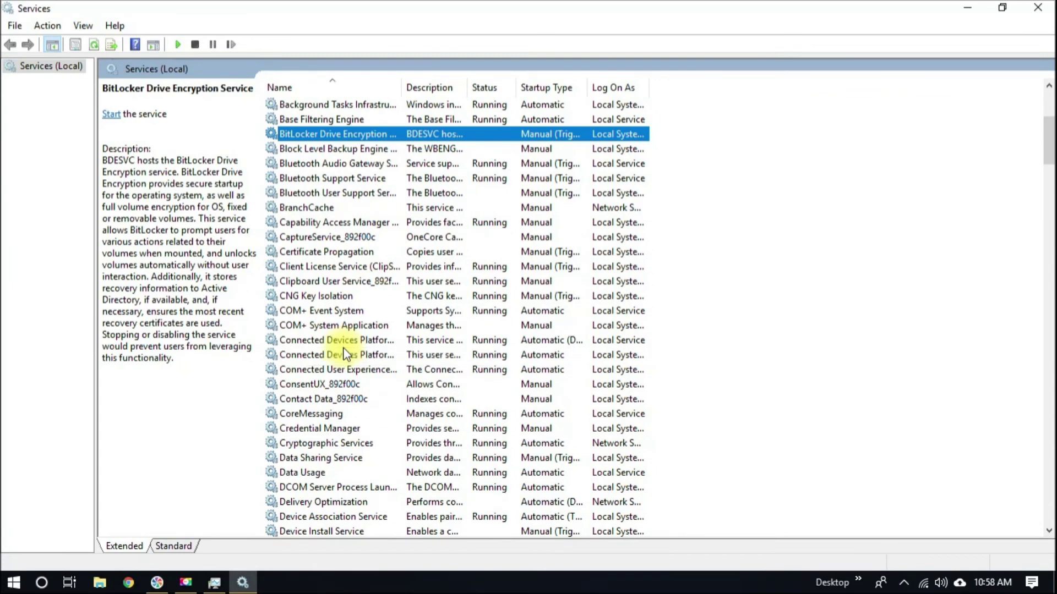
key(w)
scroll(343, 349, down, 5)
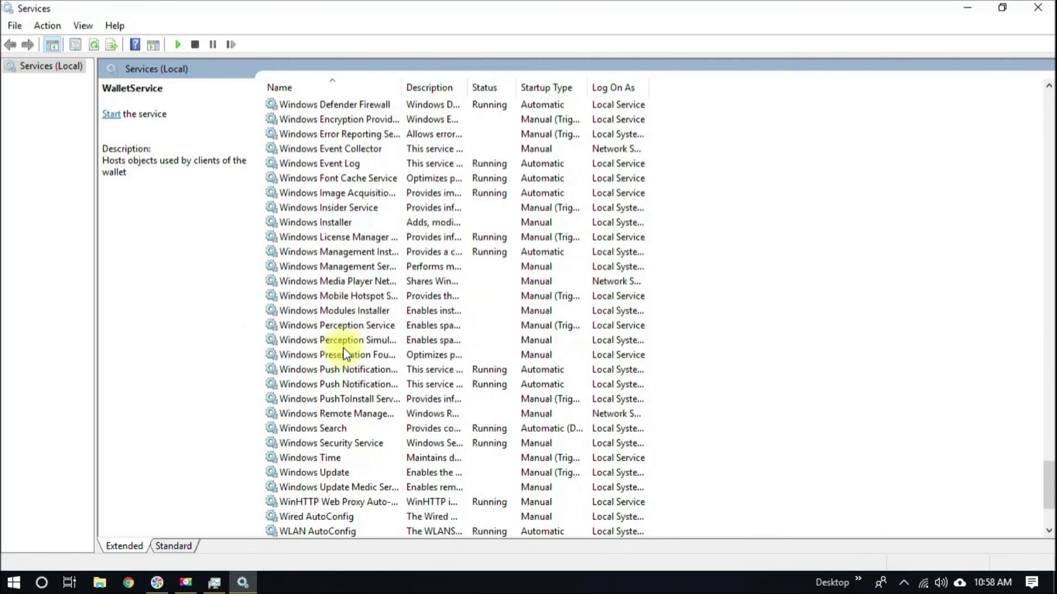
click(328, 473)
scroll(328, 473, down, 1)
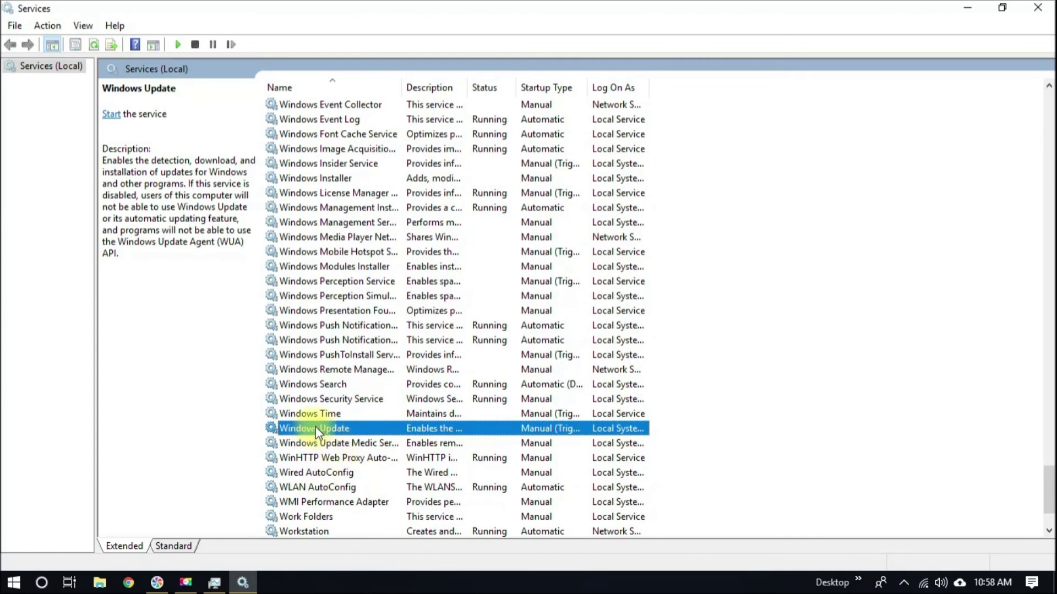
double_click(366, 430)
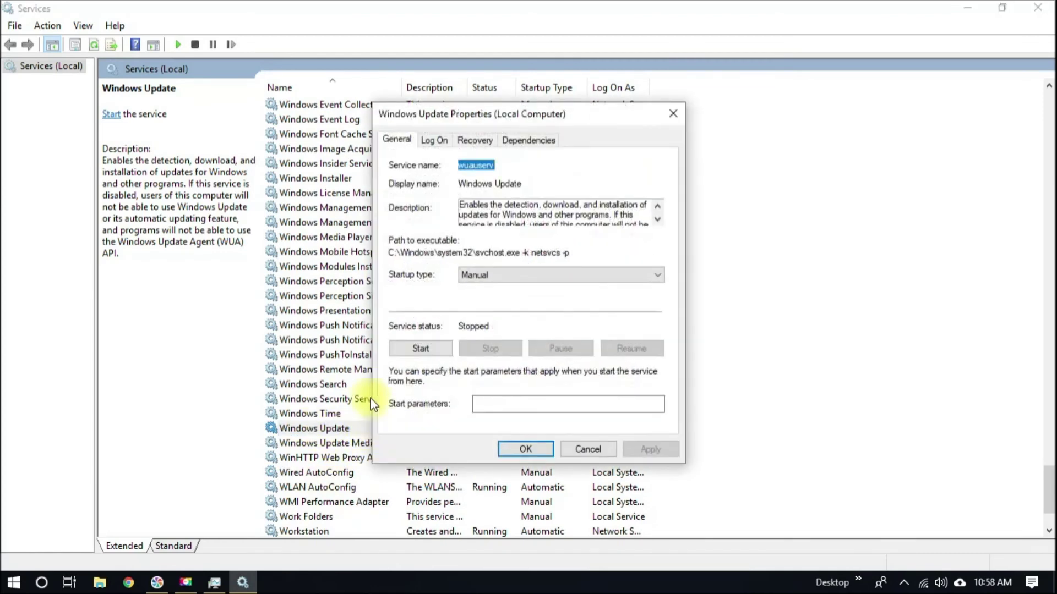
- Set the Windows Update service's startup type to Disabled, apply the change and close the properties dialog
drag(548, 113, 442, 87)
click(504, 251)
click(428, 296)
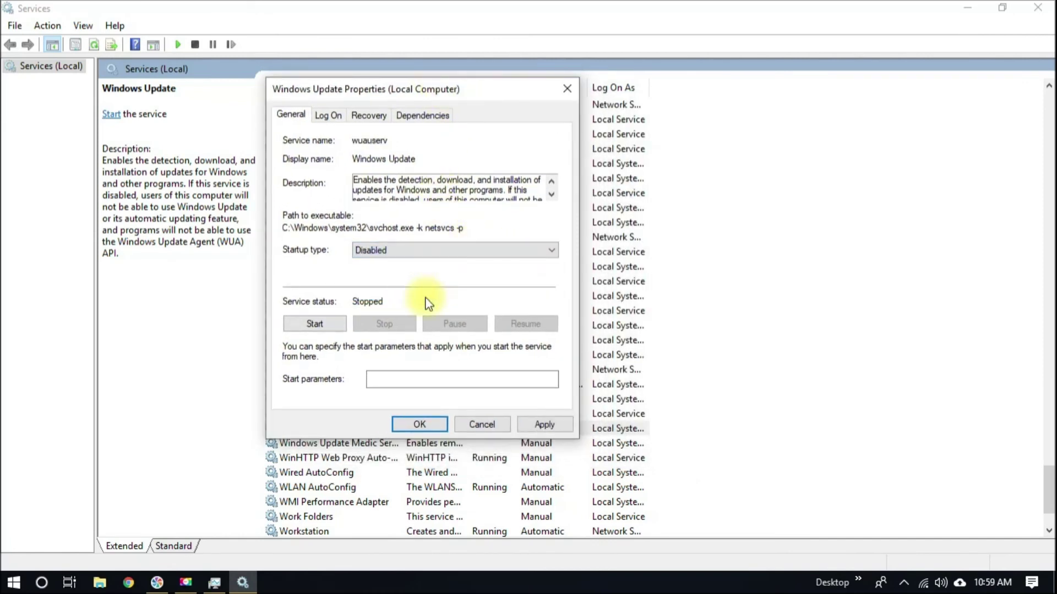
click(547, 426)
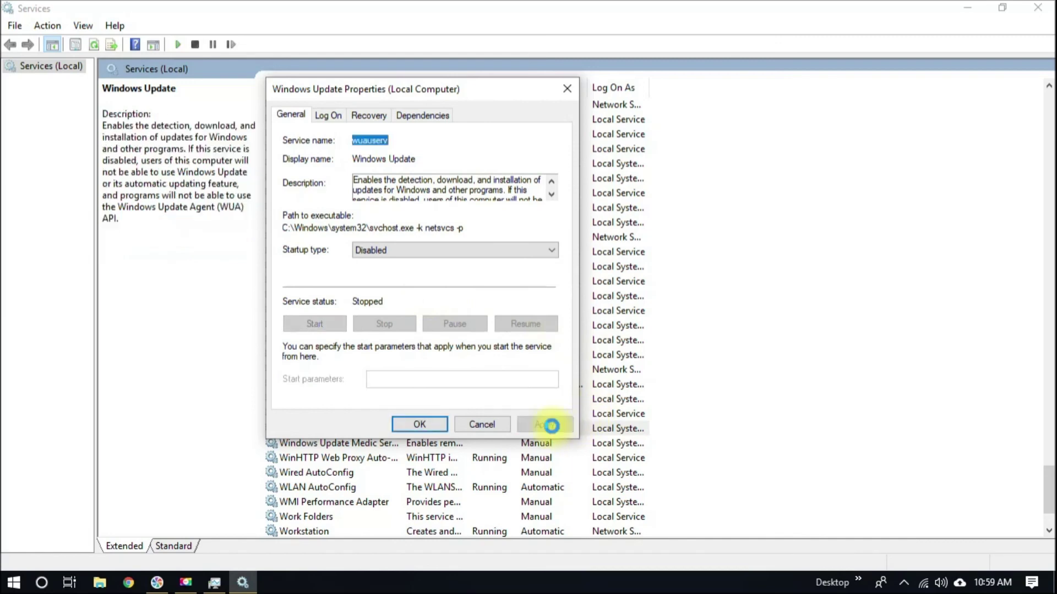
click(441, 433)
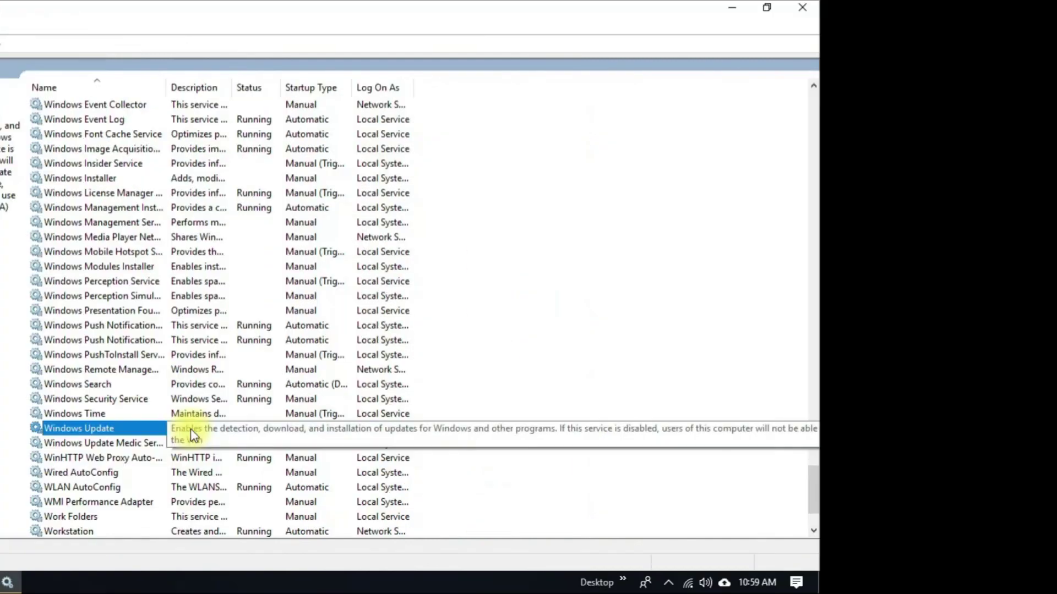